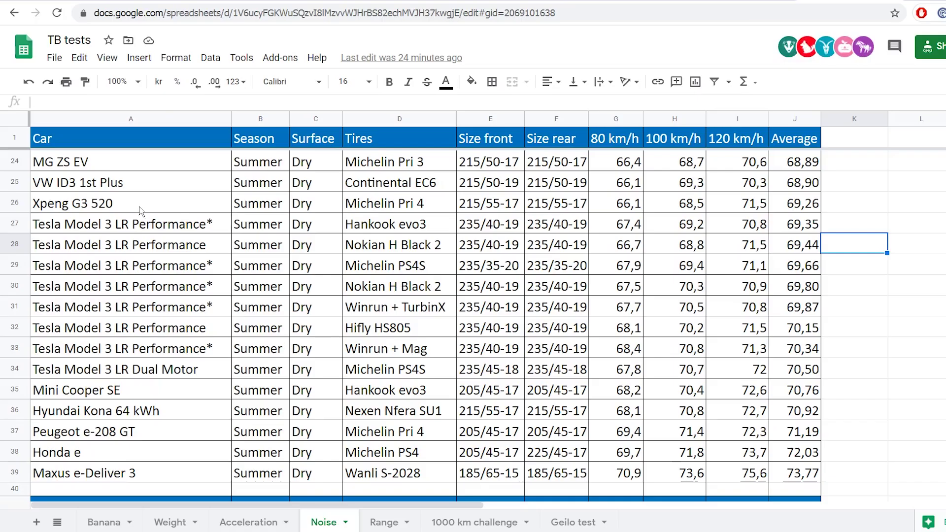
- Examine the louder summer-tire entries in the Noise sheet, from VW ID3 1st Plus down to Honda e
left_click(135, 188)
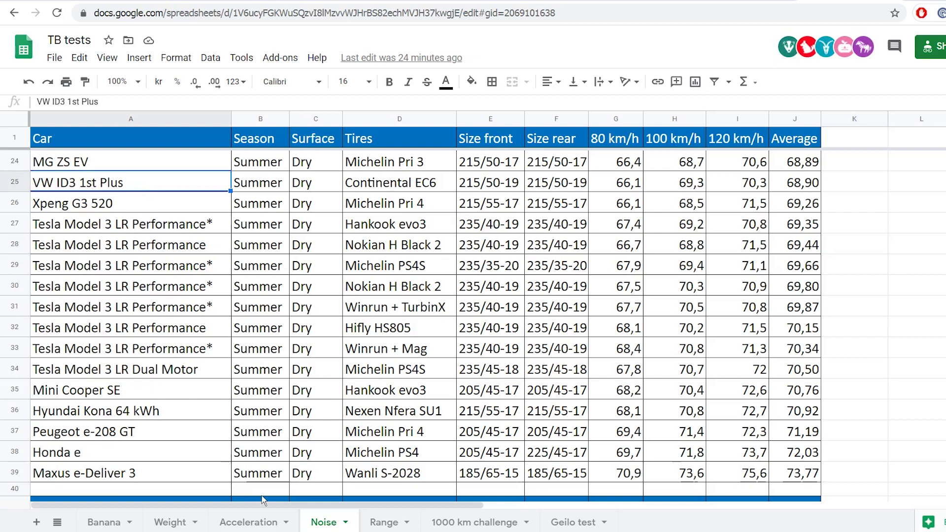
left_click(152, 230)
key("Down")
key("Down")
key("Down")
key("Down")
key("Down")
key("Down")
key("Down")
key("Down")
key("Down")
key("Down")
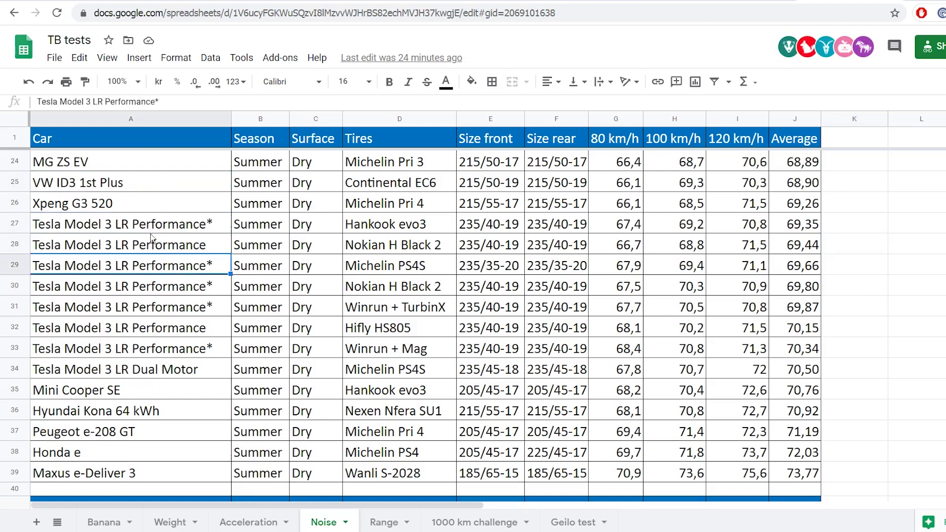
key("Down")
key("Down")
key("Down")
key("Down")
key("Down")
key("Down")
key("Down")
key("Down")
key("Down")
key("Down")
key("Down")
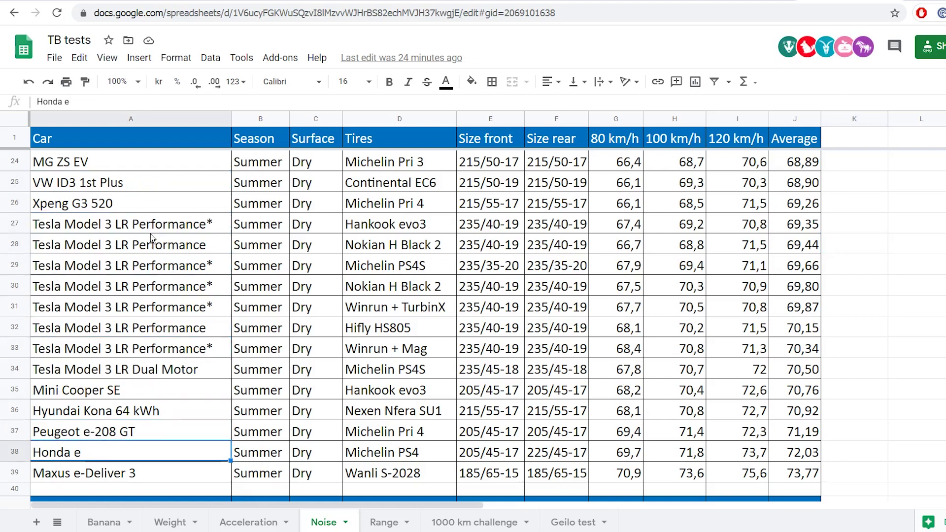
- Look back up through the summer-tire noise results towards the quieter cars at the start of the list
key("Up")
key("Up")
key("Up")
key("Up")
key("Up")
key("Up")
key("Up")
key("Up")
key("Up")
key("Up")
key("Up")
key("Up")
key("Up")
key("Up")
key("Up")
key("Up")
key("Up")
key("Up")
key("Up")
key("Up")
key("Up")
key("Up")
key("Up")
key("Up")
key("Up")
key("Up")
key("Up")
key("Up")
key("Up")
key("Up")
key("Up")
key("Up")
key("Up")
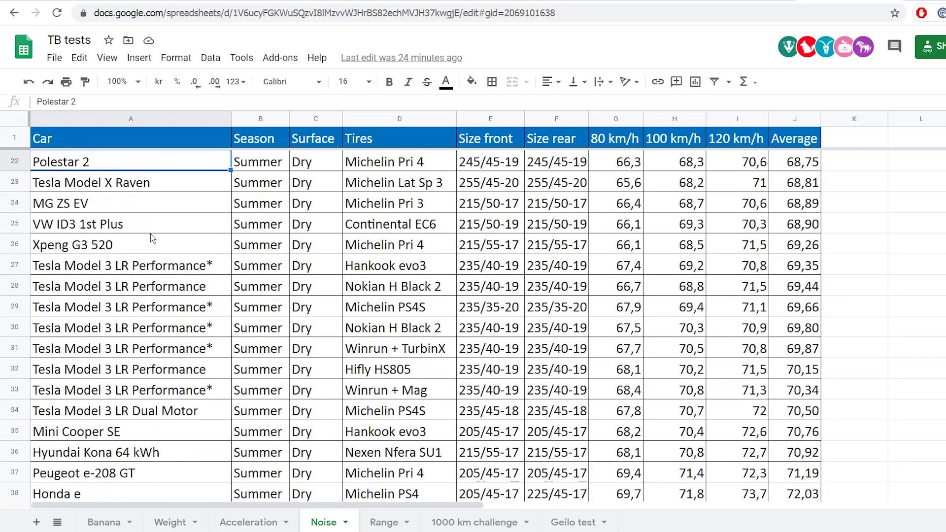
key("Up")
key("Up")
key("Up")
key("Up")
key("Up")
key("Down")
key("Down")
key("Down")
key("Down")
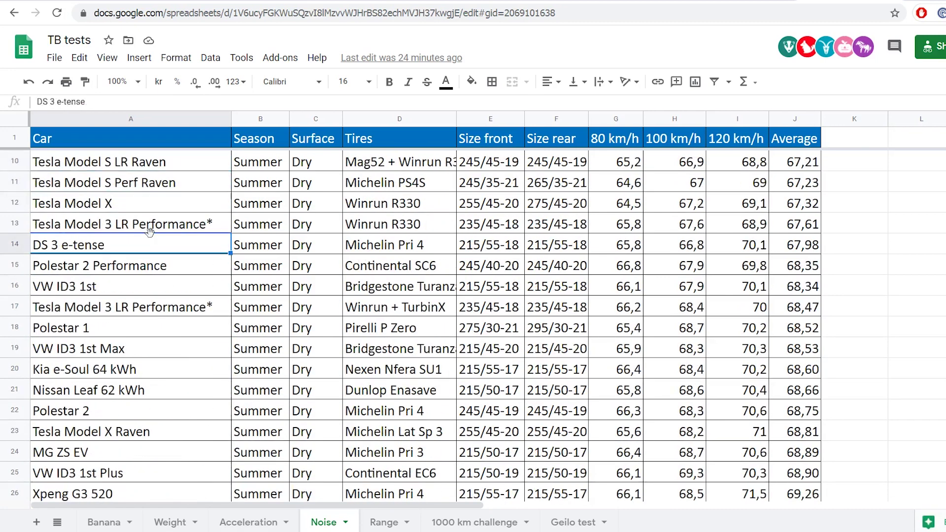
key("Up")
key("Up")
key("Up")
key("Up")
key("Up")
key("Up")
key("Up")
key("Up")
key("Up")
- Go down past the summer-tire noise results to the winter-tire table
key("Down")
key("Down")
key("Down")
key("Down")
key("Down")
key("Down")
key("Down")
key("Down")
key("Down")
key("Down")
key("Down")
key("Down")
key("Down")
key("Down")
key("Down")
key("Down")
key("Down")
key("Down")
key("Down")
key("Down")
key("Down")
key("Down")
key("Down")
key("Down")
key("Down")
key("Down")
key("Down")
key("Down")
key("Down")
key("Down")
key("Down")
key("Down")
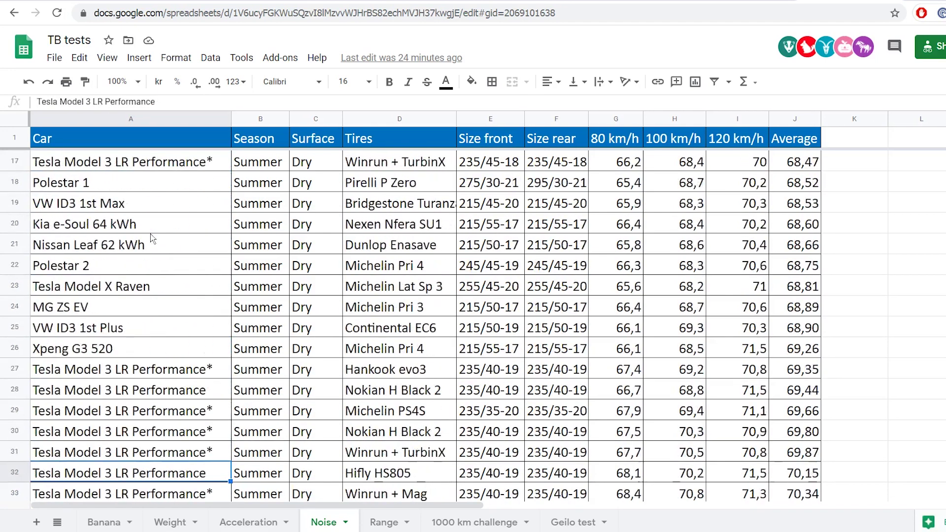
key("Up")
key("Up")
key("Up")
key("Up")
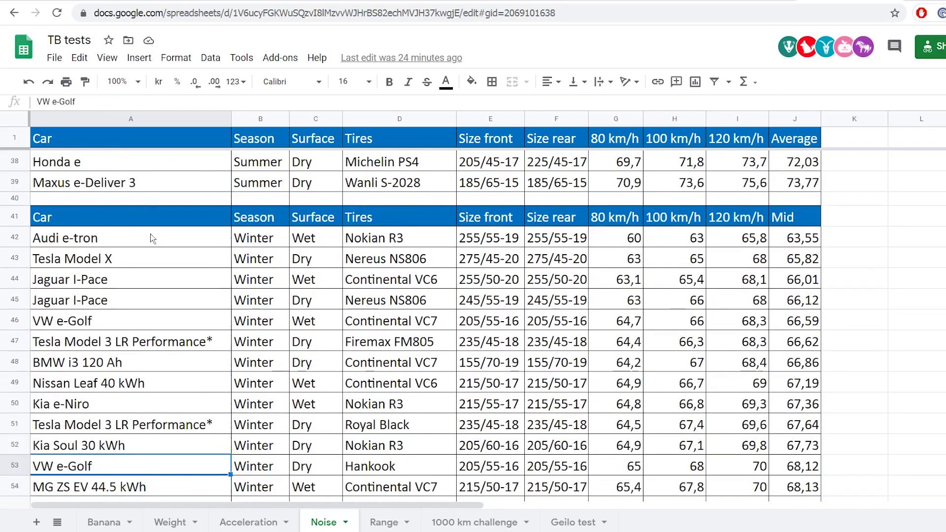
- Look through the winter-tire noise entries for the BMW i3 models and stop beside the BMW i3 120 Ah
key("Down")
key("Down")
key("Down")
key("Down")
key("Down")
key("Down")
key("Down")
key("Up")
key("Up")
key("Up")
key("Up")
key("Up")
key("Up")
key("Up")
key("Up")
key("Up")
key("Up")
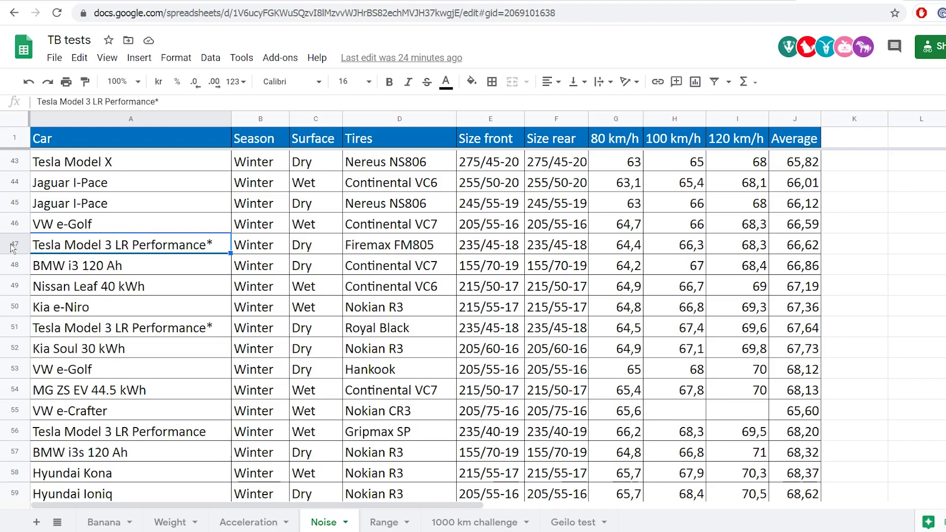
left_click(15, 265)
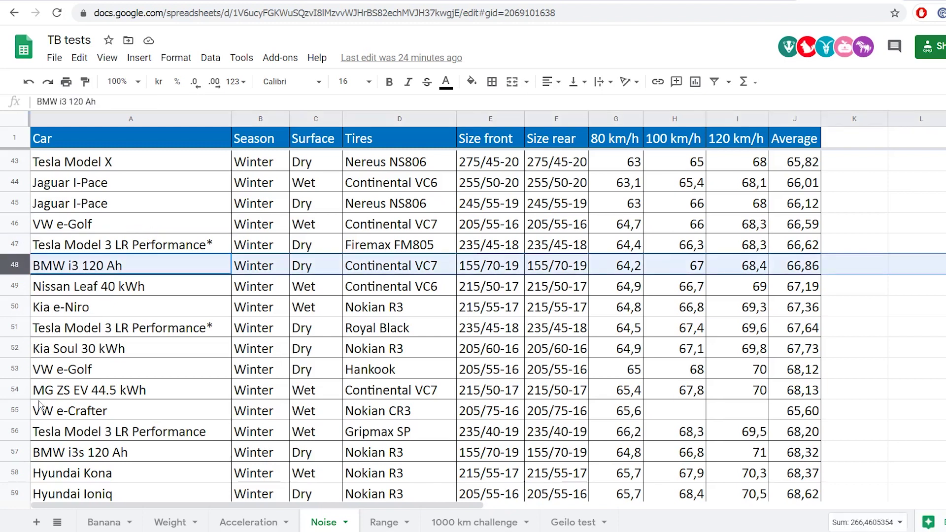
left_click(22, 451, "shift")
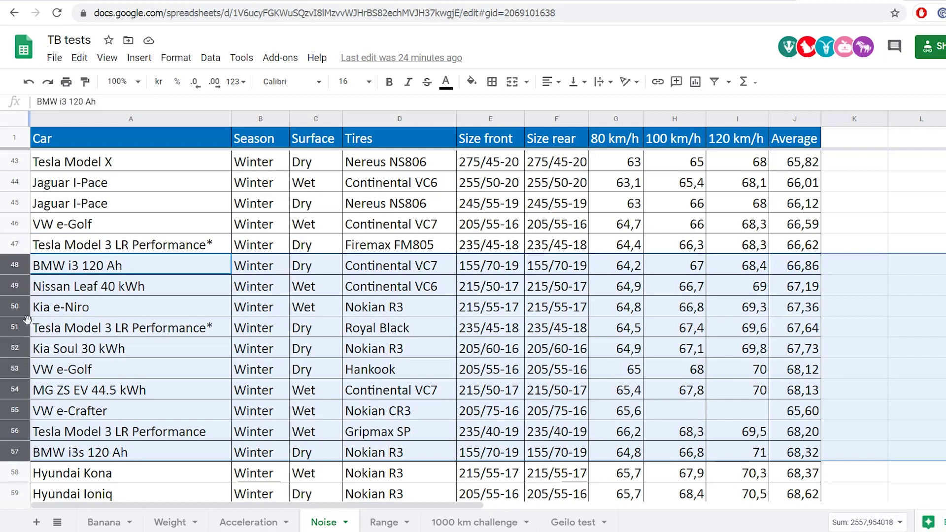
left_click(16, 264)
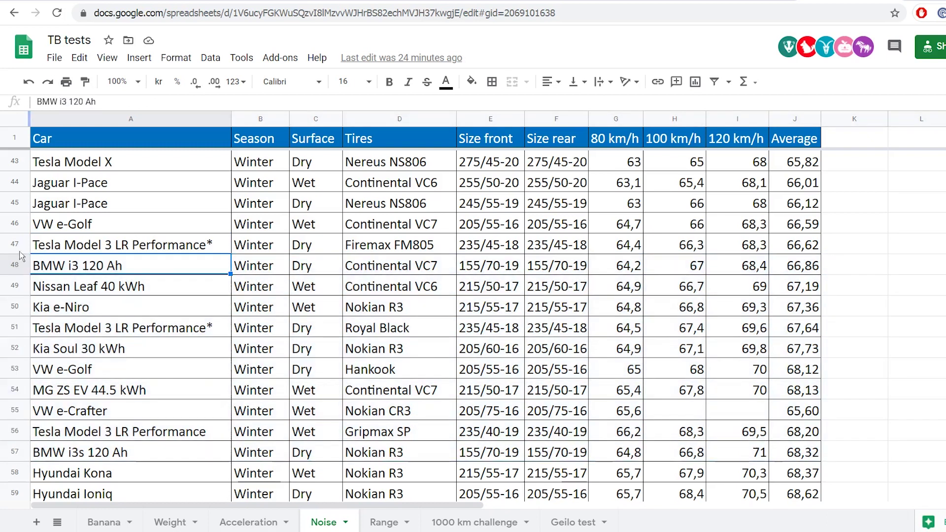
- Highlight the BMW i3 120 Ah and BMW i3s 120 Ah rows together for comparison, ending with only the BMW i3 120 Ah row selected
left_click(16, 265)
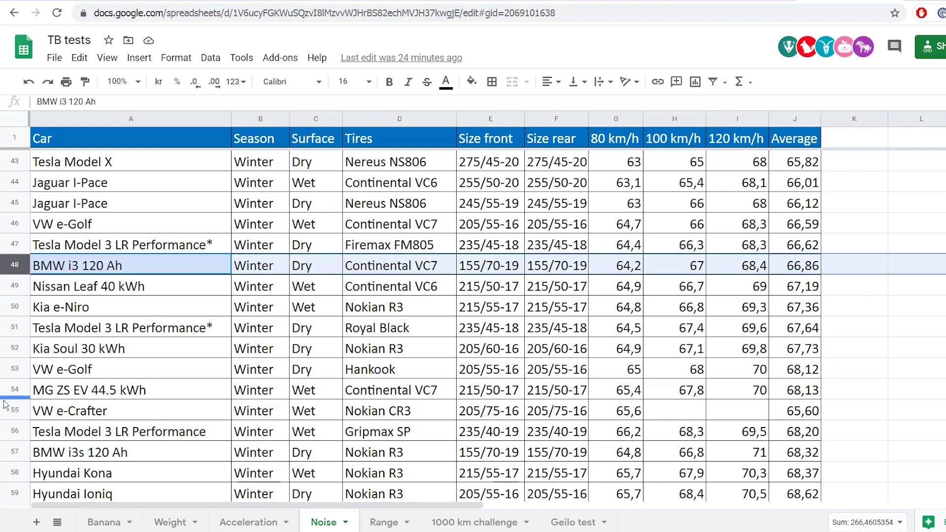
left_click(14, 451, "ctrl")
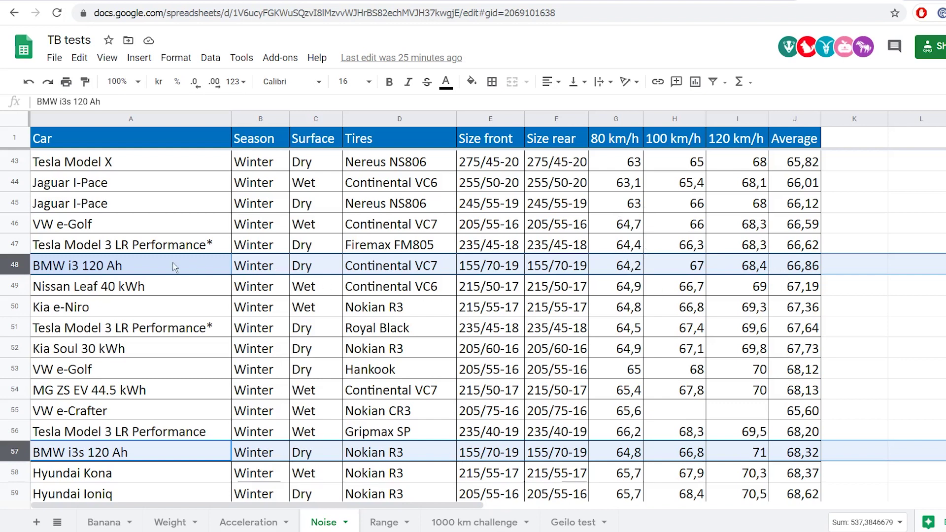
left_click(134, 265)
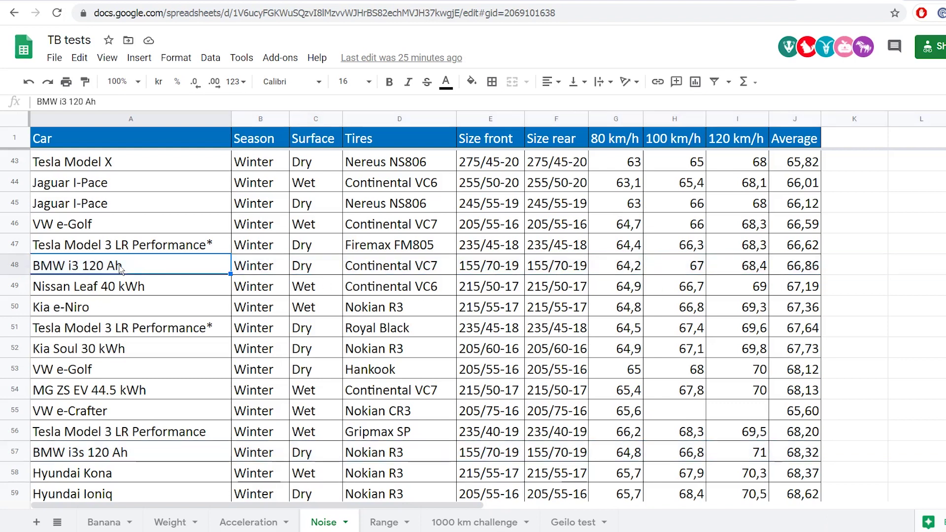
left_click(22, 264)
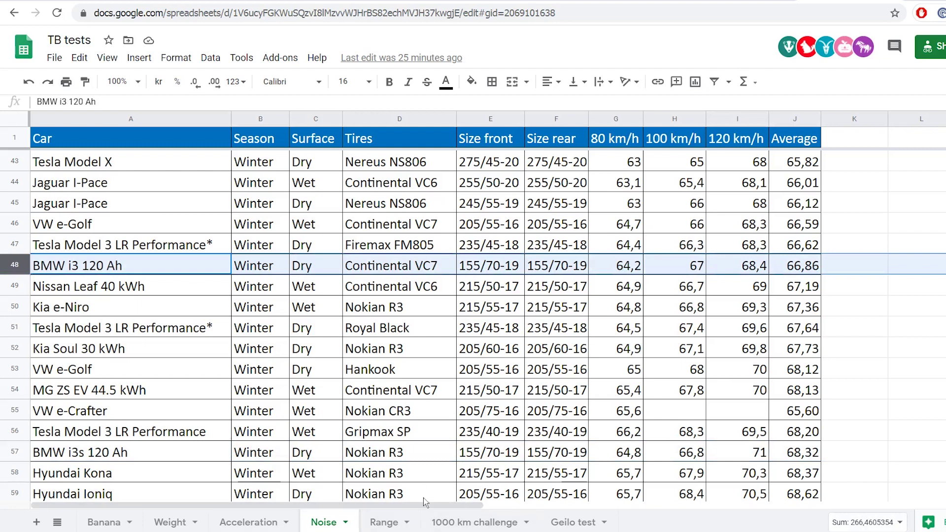
- Open the Acceleration sheet, find the BMW i3 42 kWh entry and highlight its row
left_click(264, 522)
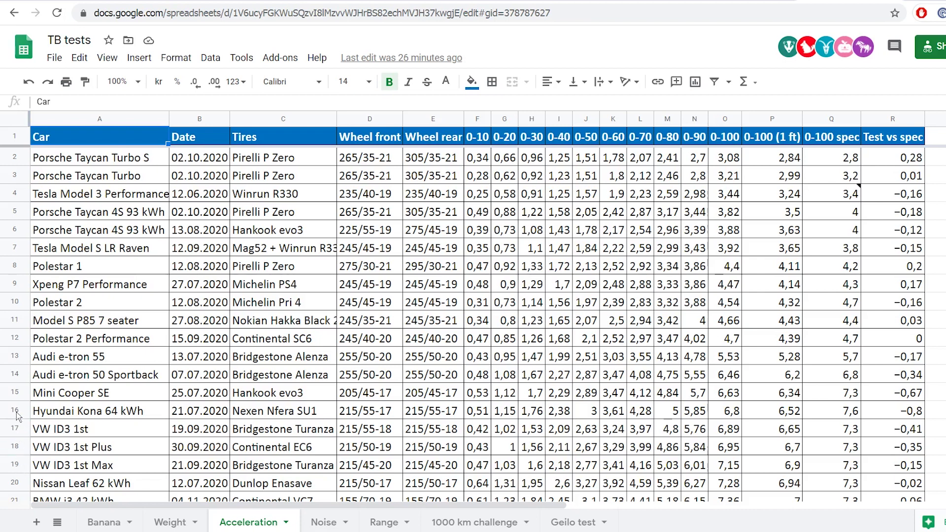
left_click(19, 463)
key("Down")
key("Down")
key("Down")
key("Down")
key("Down")
key("Down")
key("Down")
key("Down")
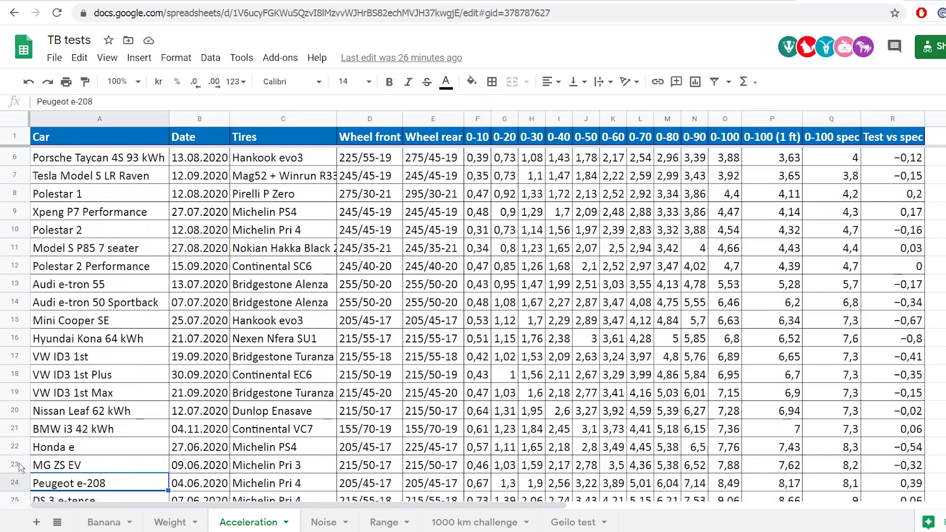
key("Up")
key("Up")
key("Up")
key("Up")
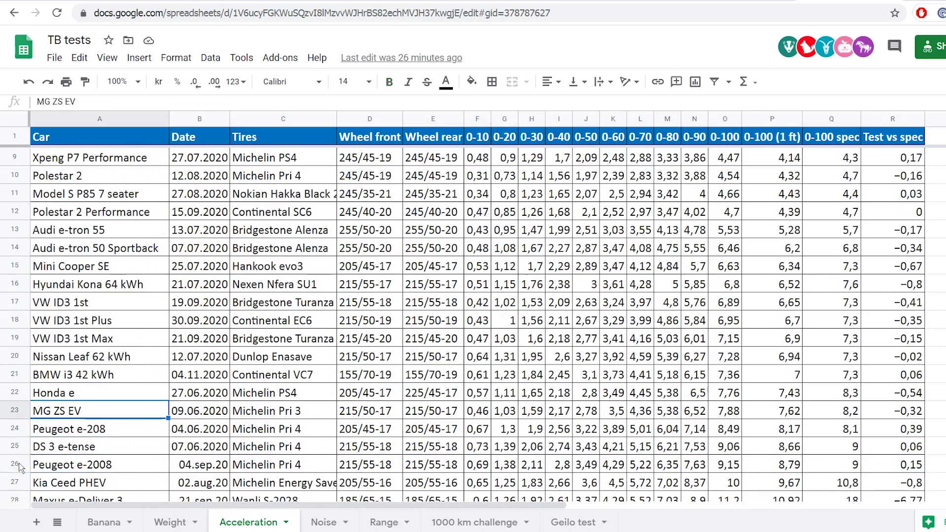
left_click(22, 376)
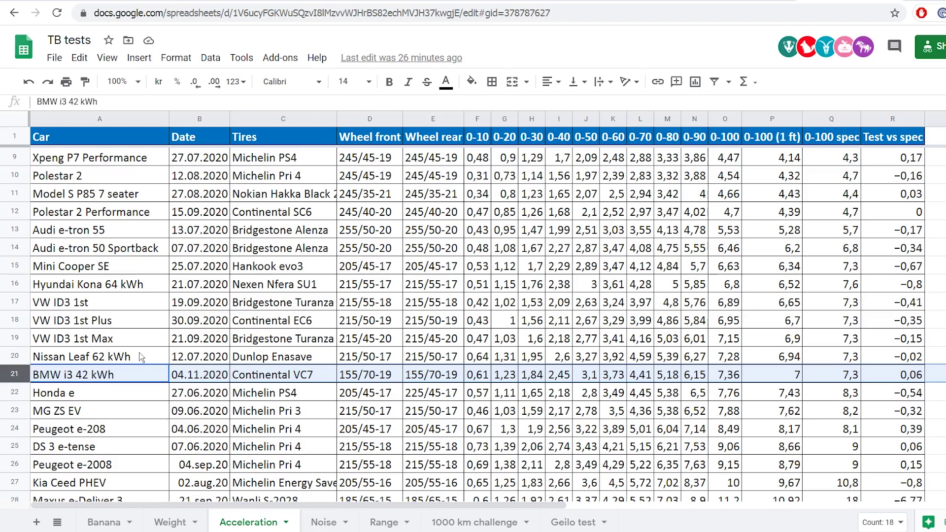
- Highlight the rows from Nissan Leaf 62 kWh up to Hyundai Kona 64 kWh for comparison
left_click(99, 340)
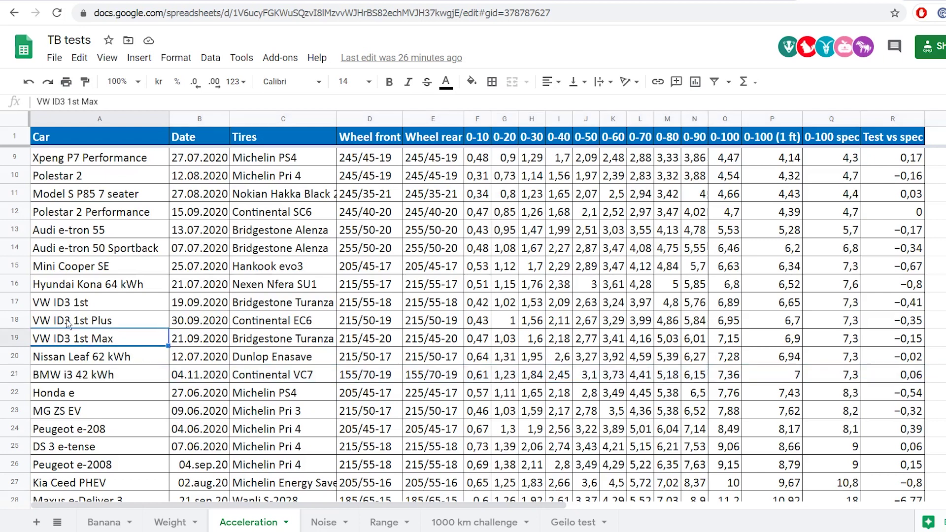
left_click(25, 305)
left_click_drag(23, 323, 16, 292)
left_click(14, 356)
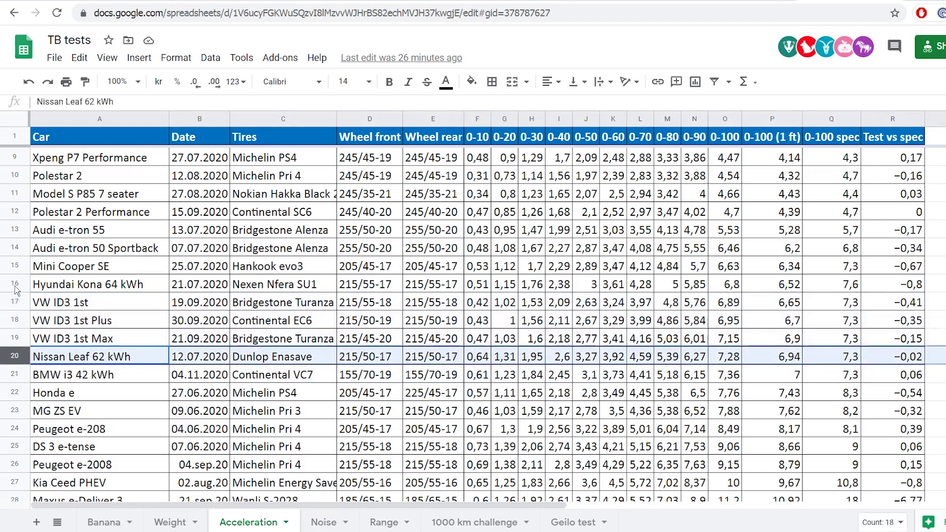
left_click(16, 289, "shift")
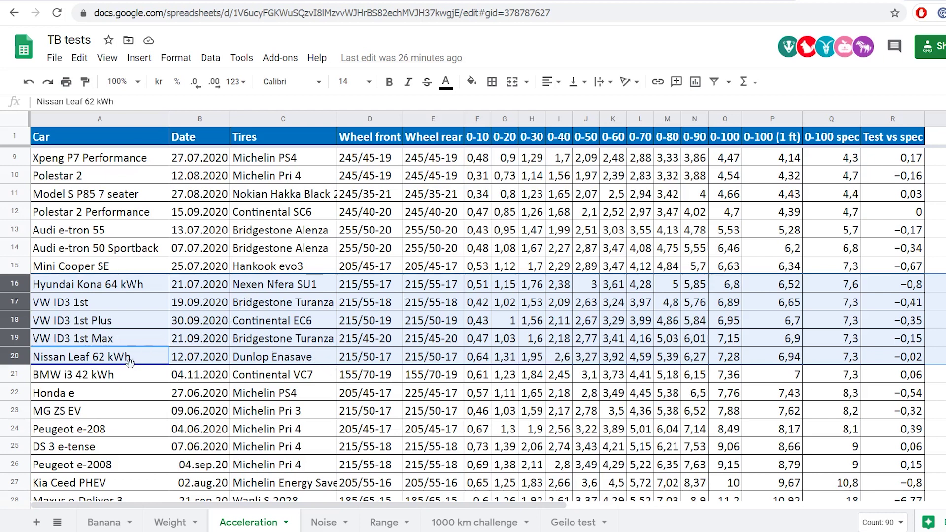
- Point out the Mini Cooper SE and BMW i3 42 kWh entries, ending on the BMW's 0-10 time
left_click(129, 266)
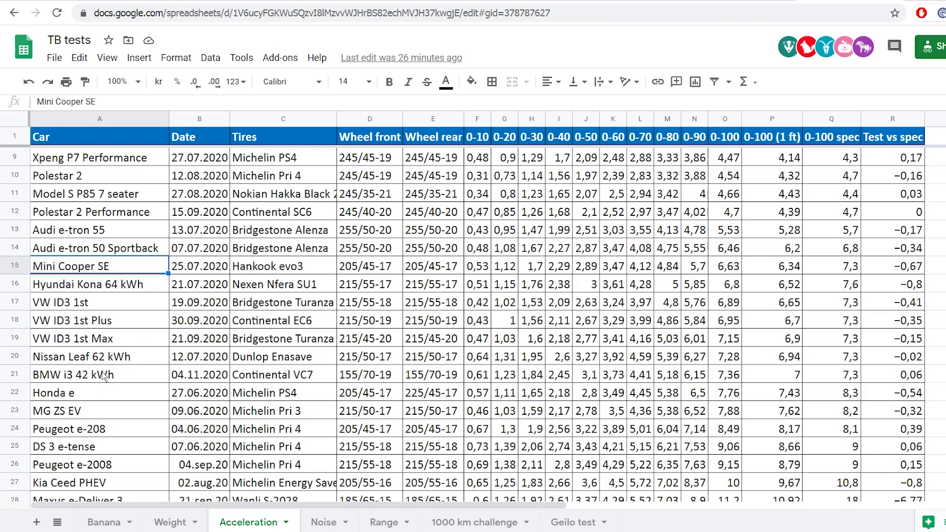
left_click(121, 375)
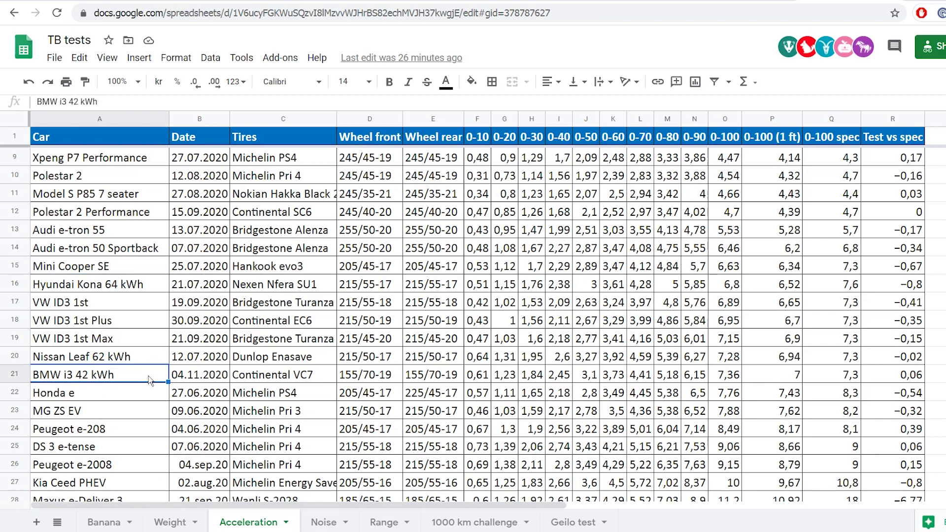
left_click(487, 376)
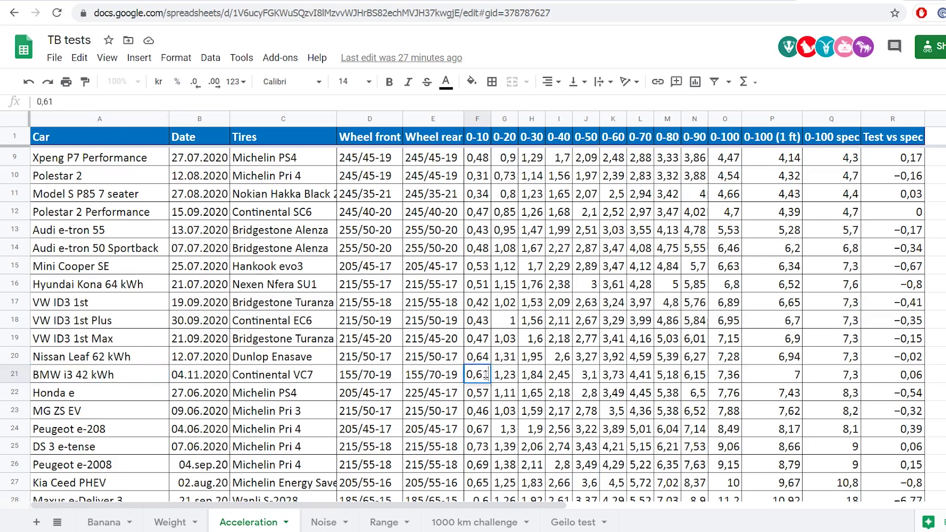
- Highlight the BMW i3 42 kWh row together with the MG ZS EV row, ending with only the BMW row selected
left_click(15, 376)
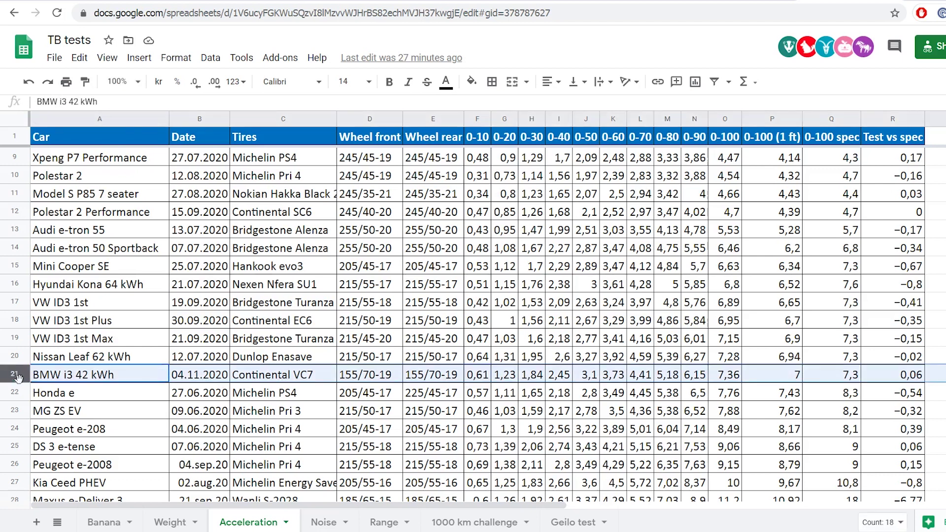
left_click(21, 414, "ctrl")
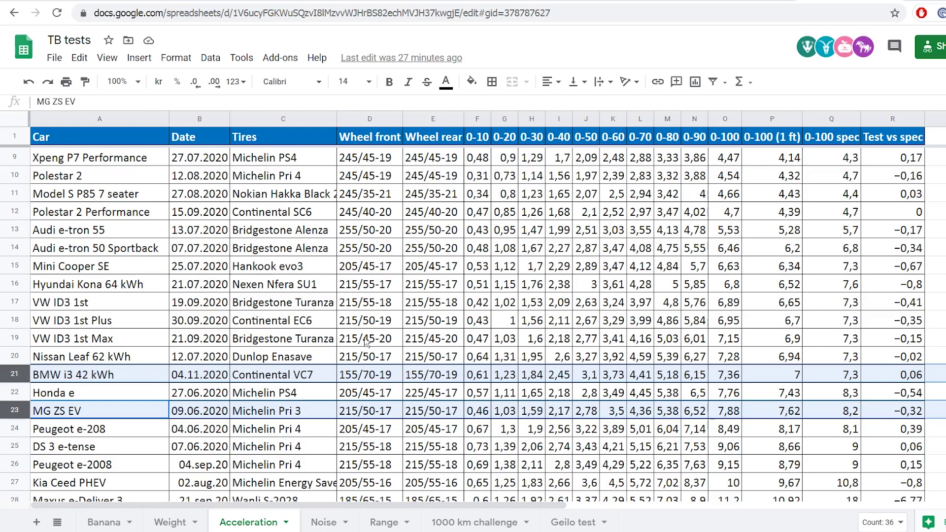
left_click(10, 370)
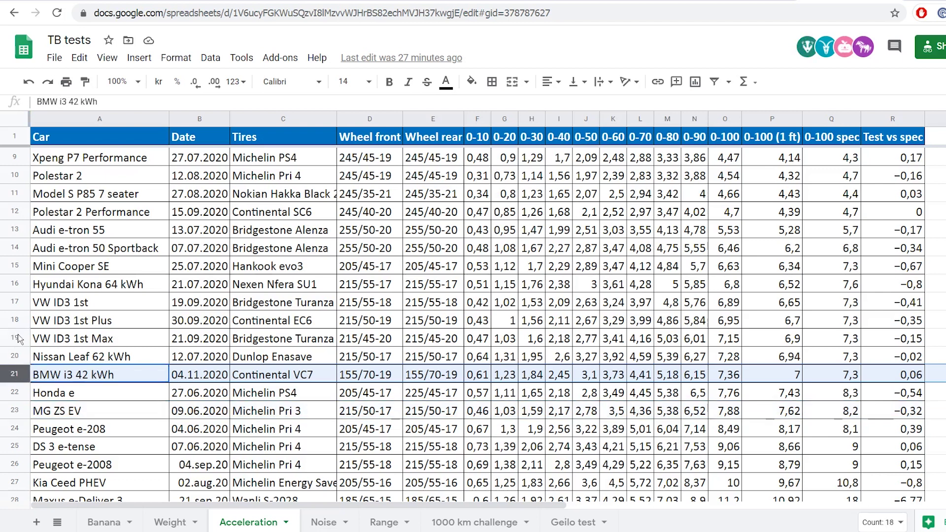
- Highlight the VW ID3 1st row alongside the BMW i3 42 kWh, and inspect the BMW's 0-100, 1 ft, spec and Test vs spec cells
left_click(16, 303, "ctrl")
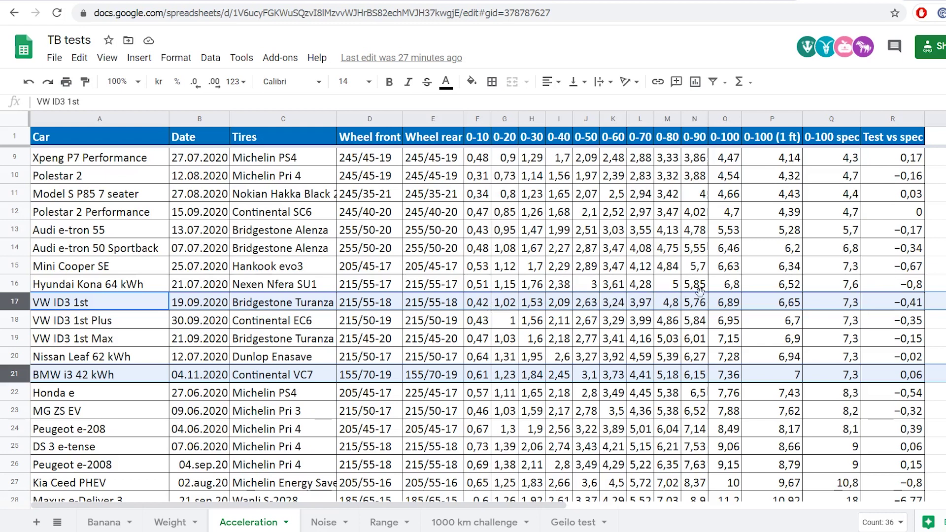
left_click(754, 380)
left_click(731, 379)
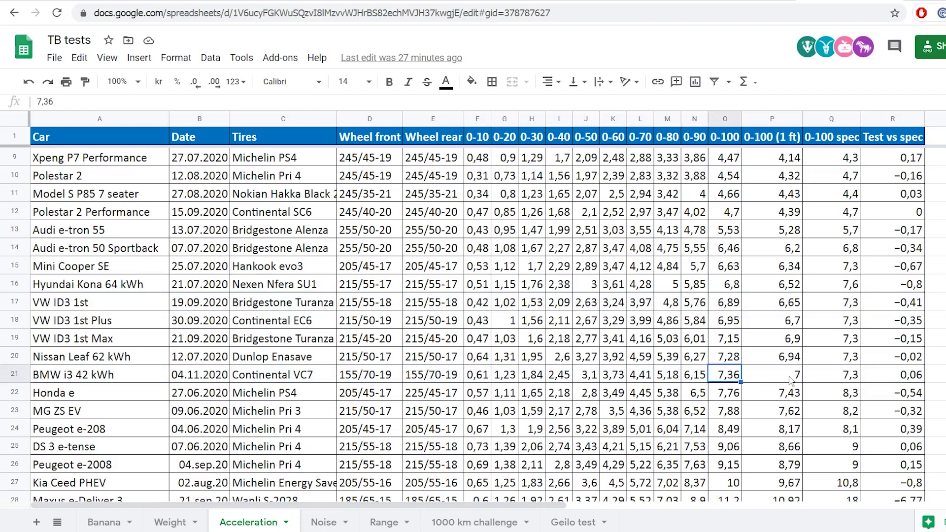
left_click(836, 379)
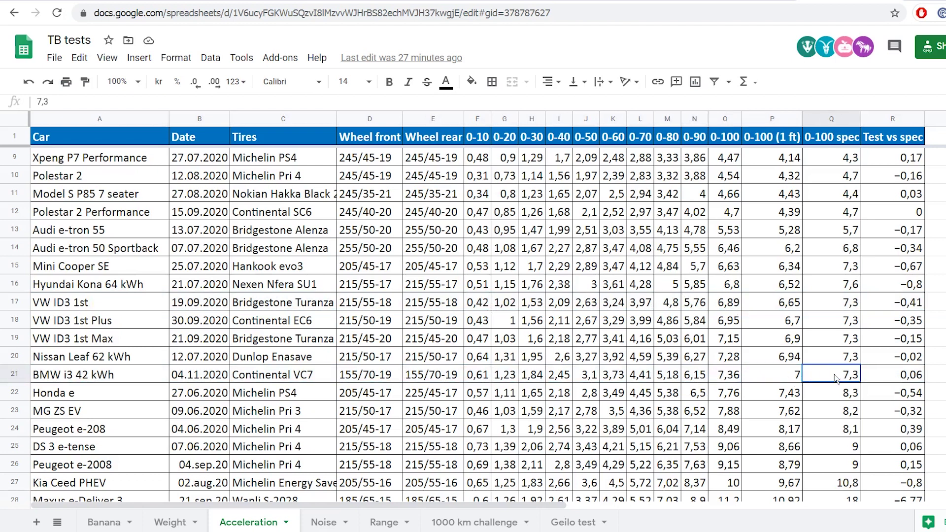
left_click(768, 375)
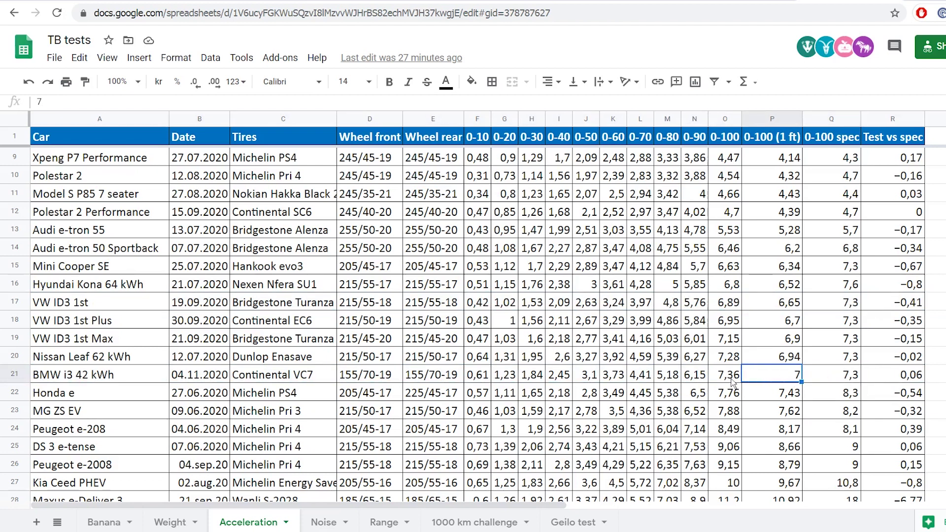
left_click(843, 377)
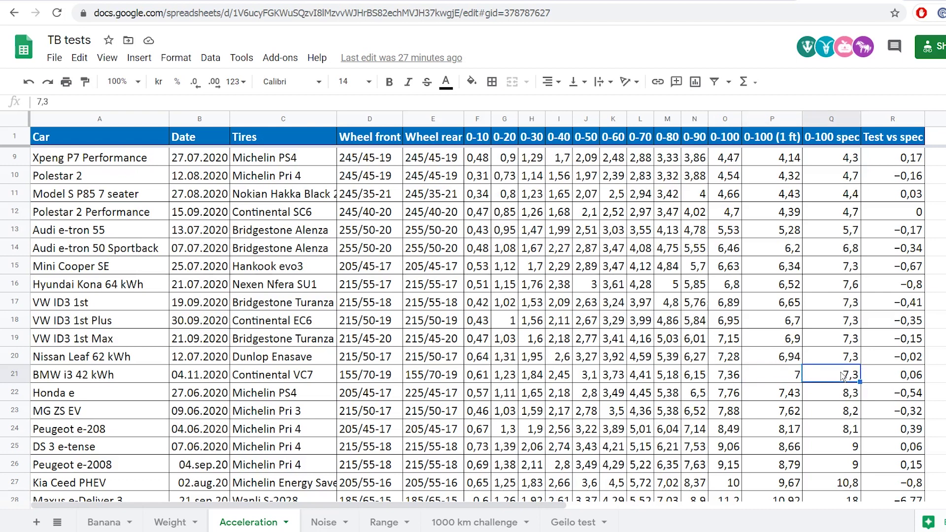
left_click(881, 375)
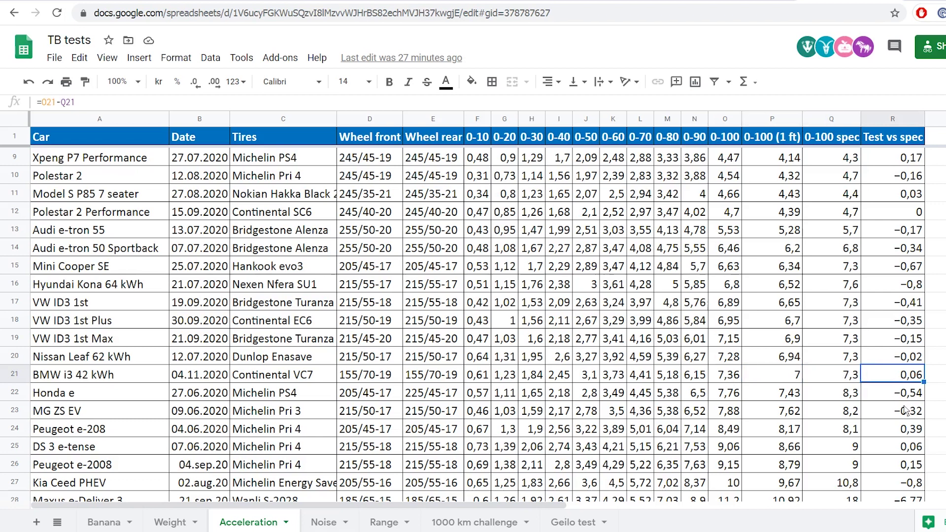